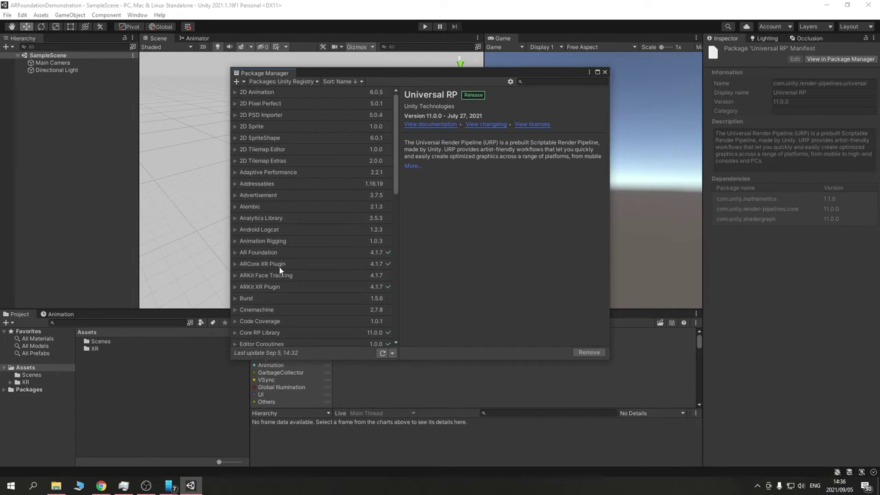
- Review the AR Foundation, ARCore, ARKit, Core RP Library and Editor Coroutines package details
click(271, 254)
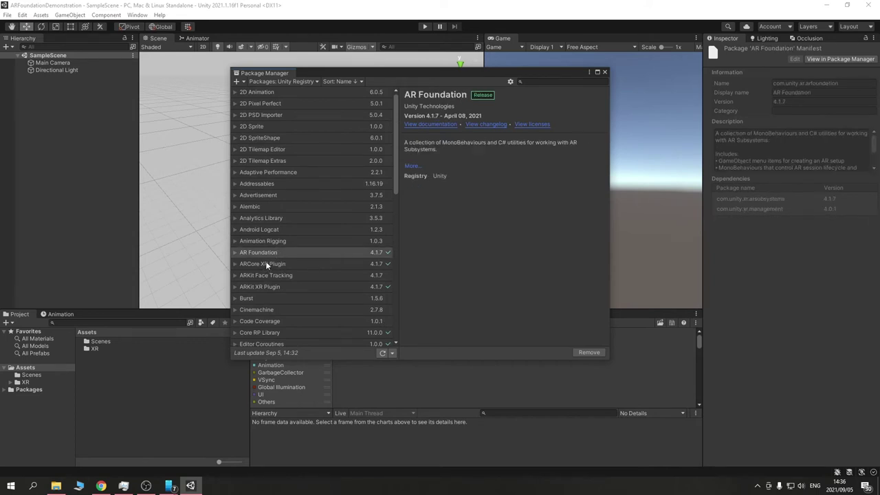
click(267, 265)
click(272, 285)
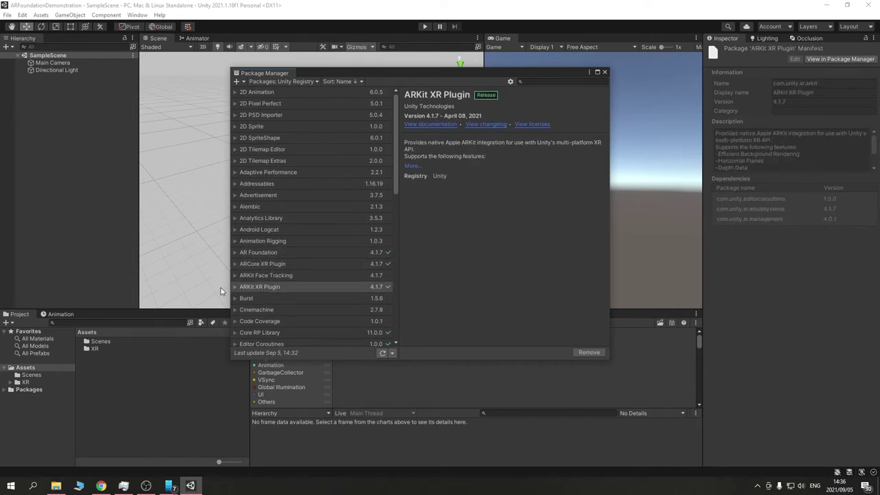
scroll(302, 288, down, 3)
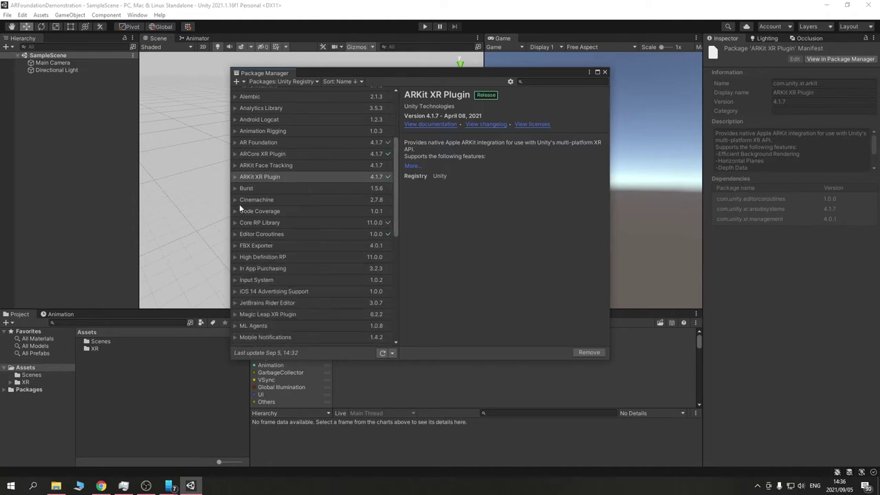
click(282, 220)
click(282, 234)
key(Up)
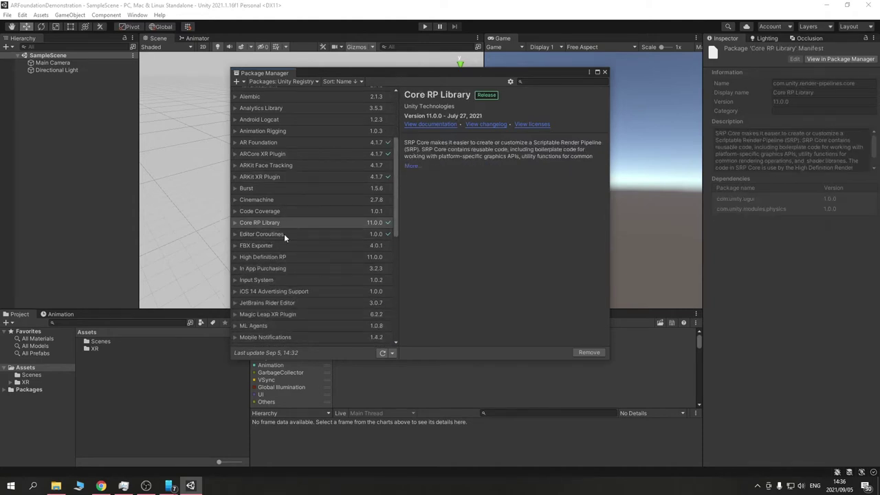
scroll(276, 155, up, 1)
click(278, 169)
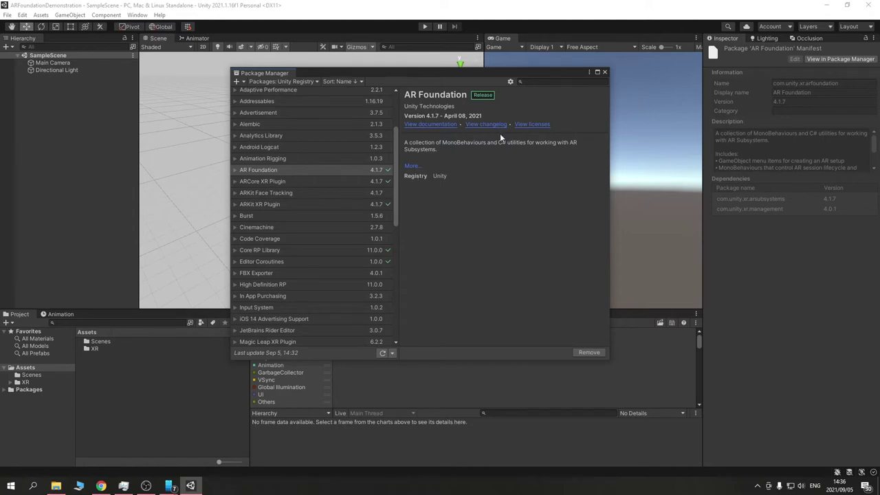
- Check the Universal RP and XR Plugin Management packages, then close the Package Manager
scroll(264, 215, down, 7)
click(273, 260)
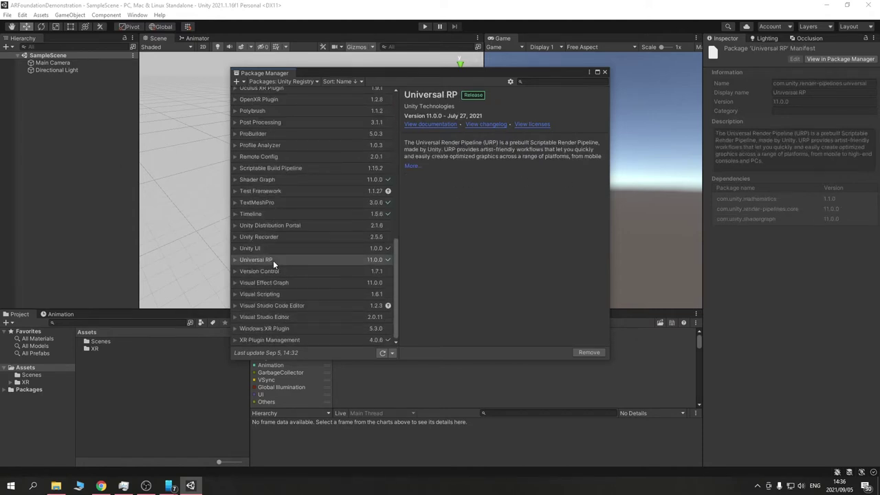
click(276, 341)
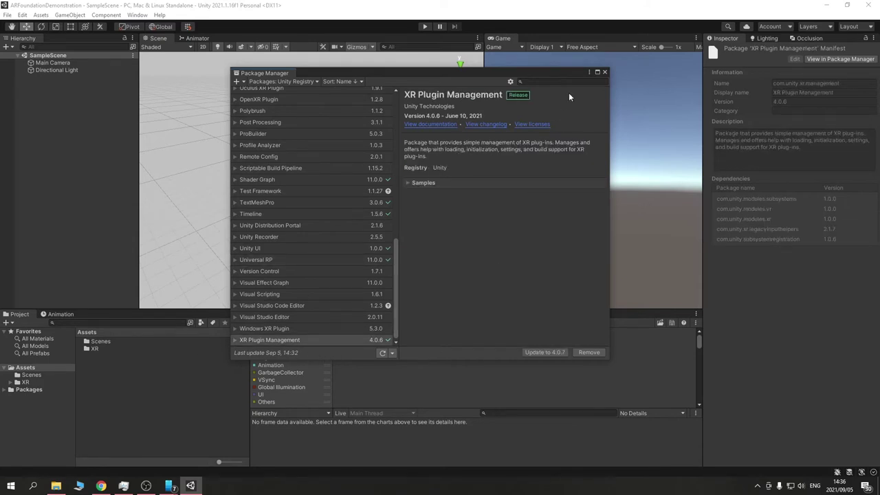
scroll(333, 190, up, 15)
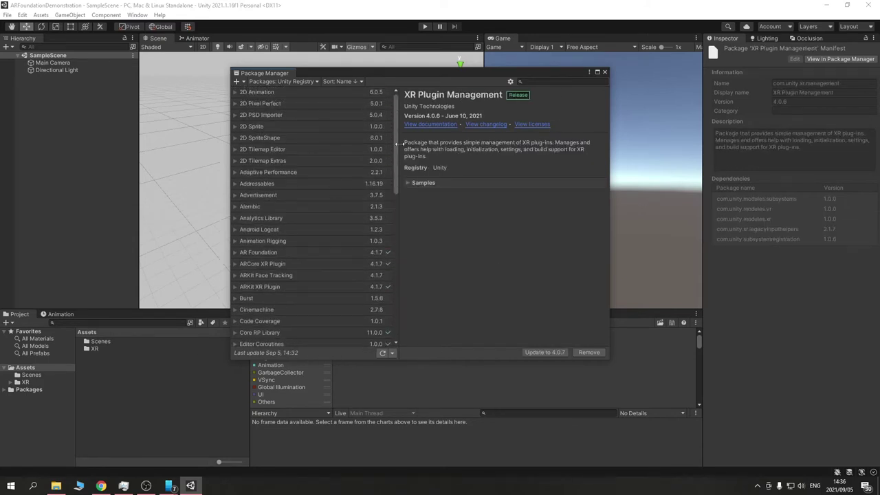
click(606, 73)
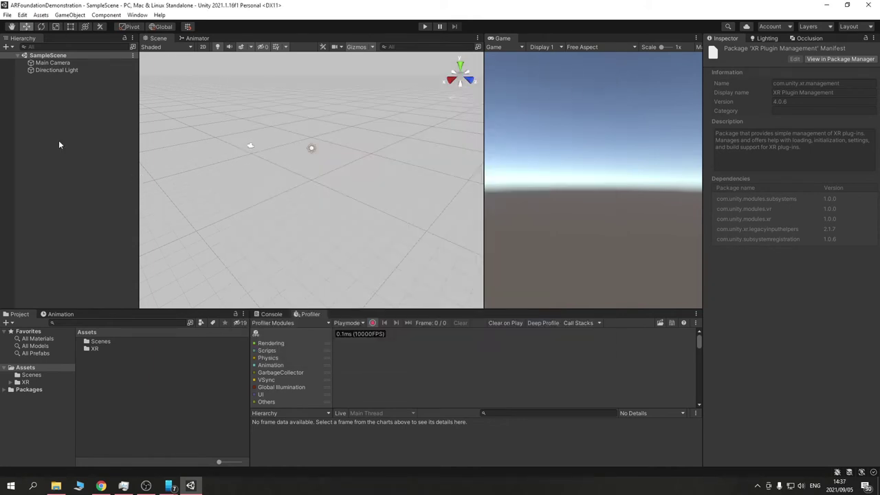
- Switch the build platform to Android, add SampleScene to the build, and open Player Settings
click(7, 14)
click(58, 125)
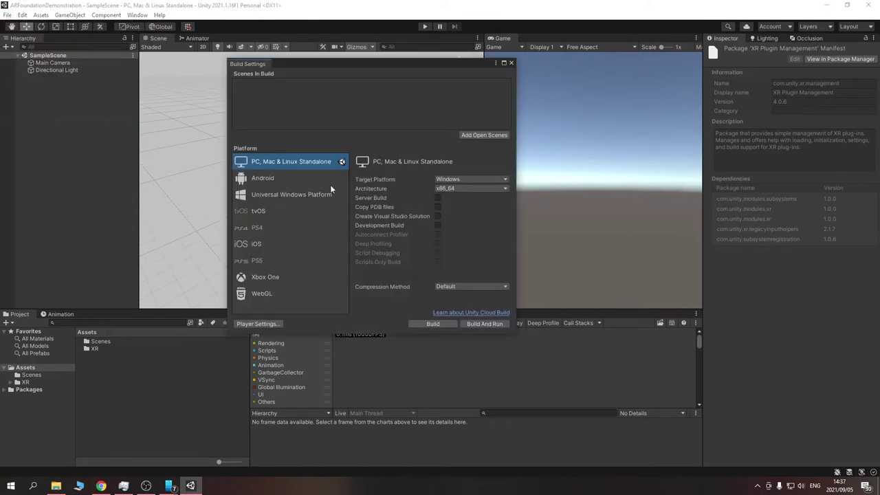
click(260, 179)
click(423, 324)
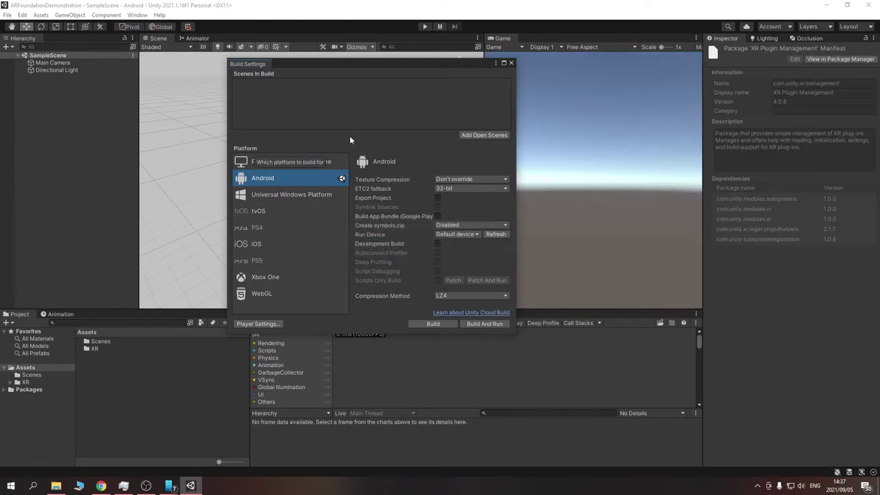
click(492, 136)
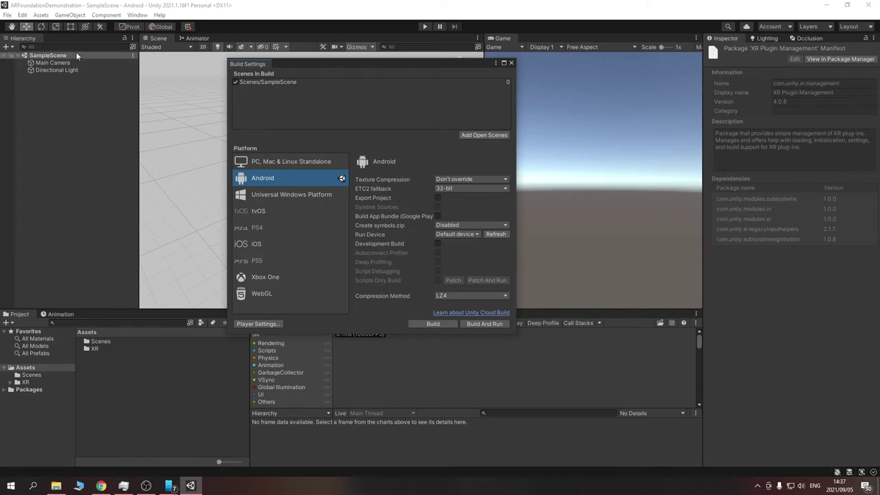
click(268, 322)
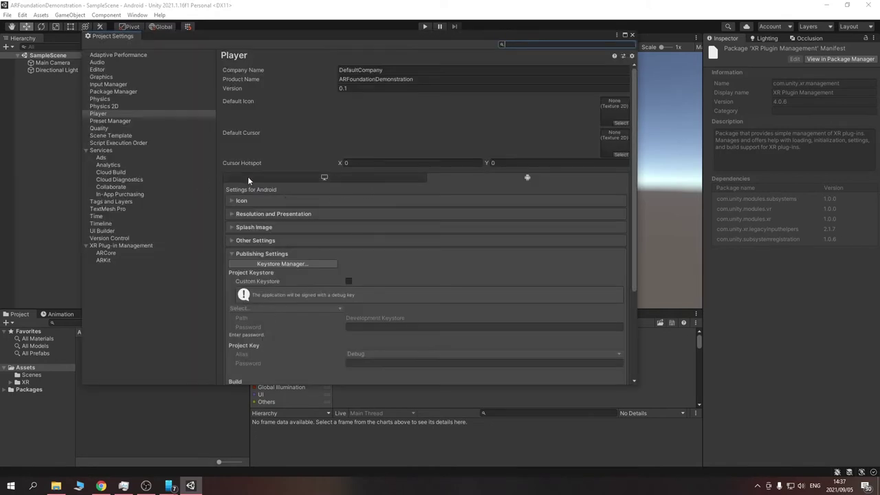
- Set Android resolution scaling mode to Fixed DPI with a Target DPI of 300
click(344, 71)
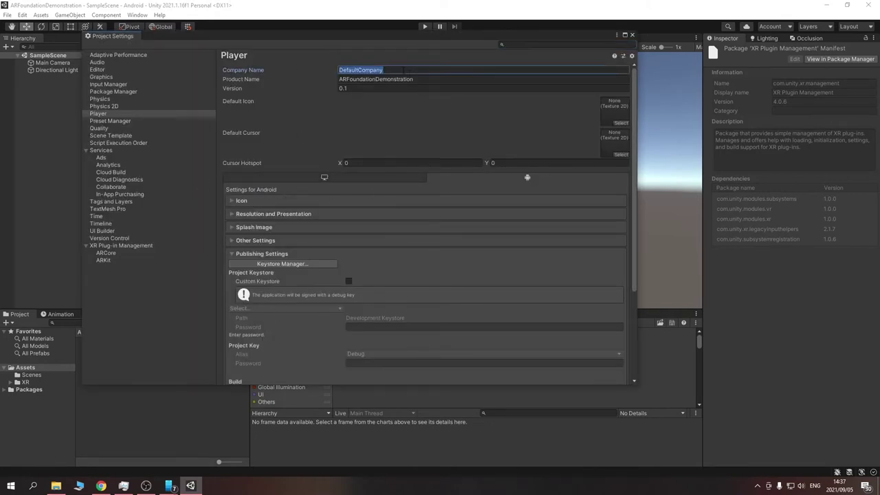
key(Tab)
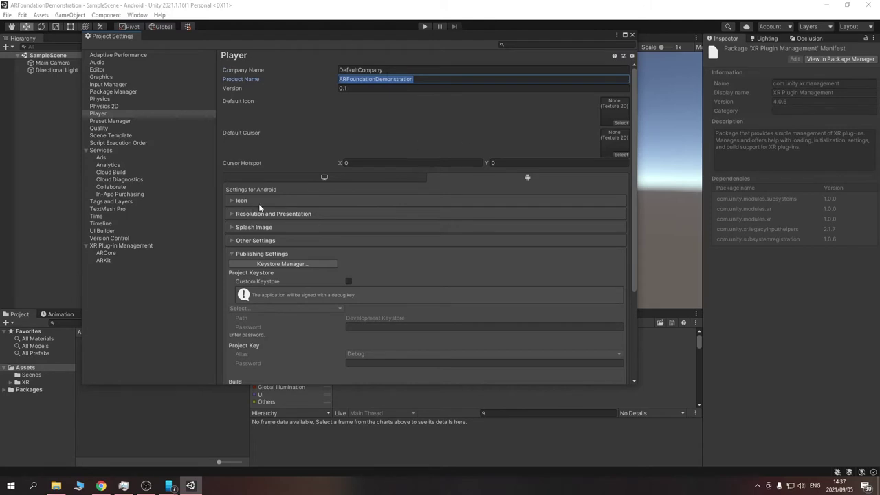
key(Return)
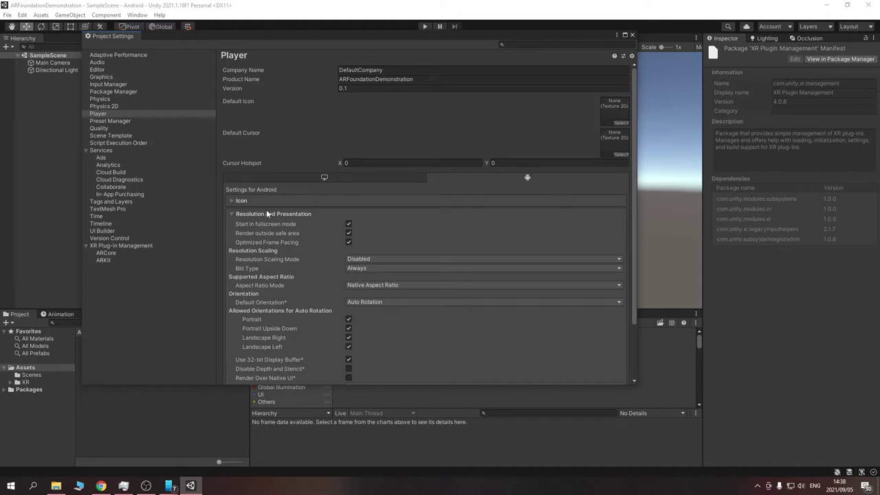
scroll(289, 213, down, 1)
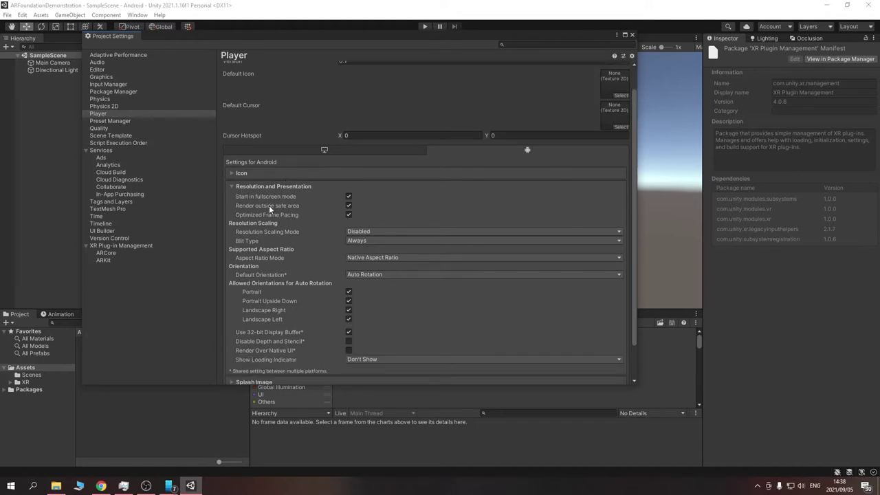
mouse_move(269, 205)
click(361, 232)
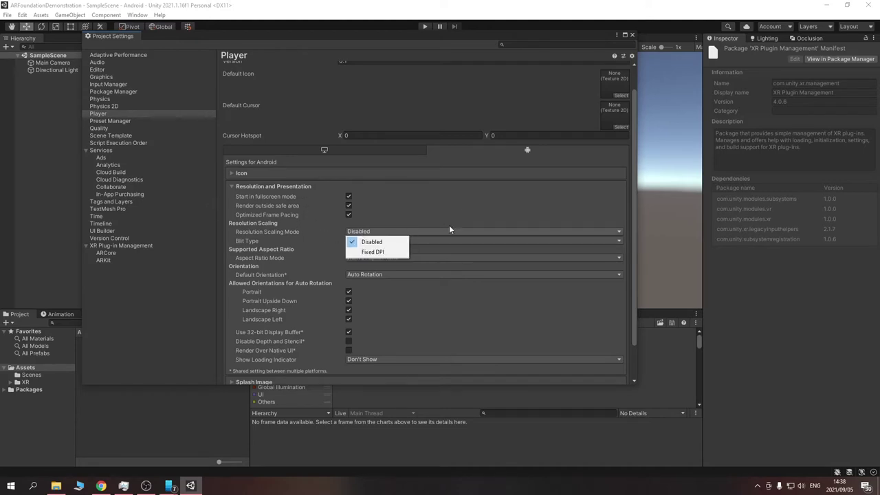
click(366, 253)
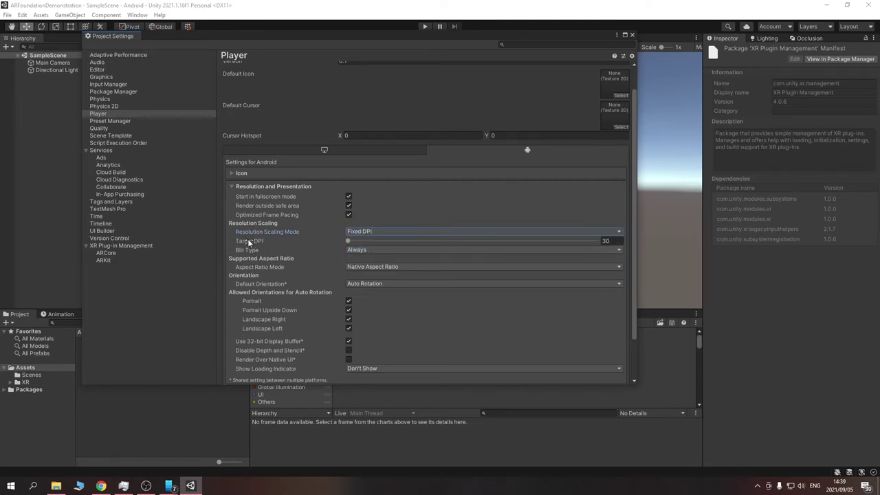
click(613, 241)
text(300)
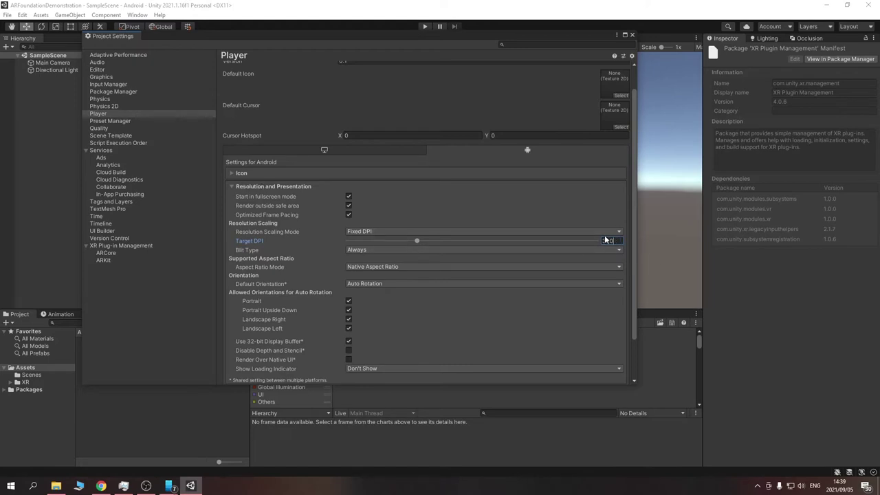
- Collapse Resolution and Presentation and expand the Other Settings section
click(237, 184)
click(260, 213)
click(260, 214)
click(255, 239)
- Change the Android color space from Gamma to Linear and confirm the switch
click(353, 258)
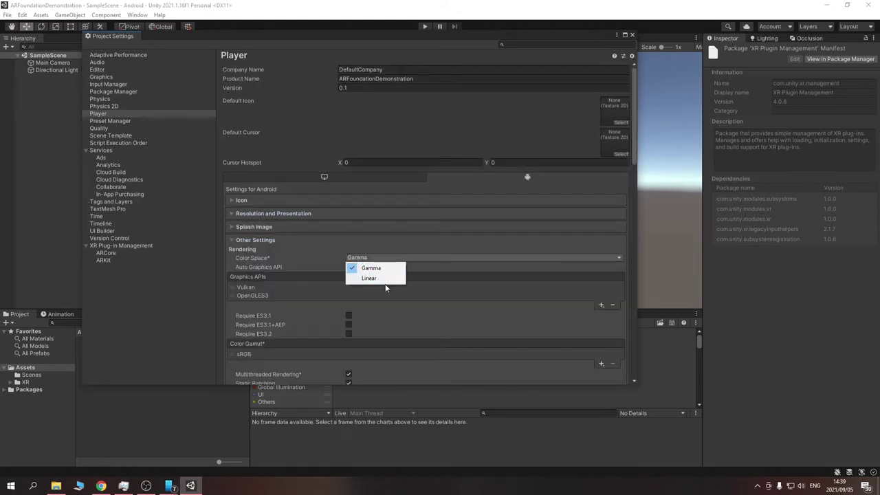
click(377, 278)
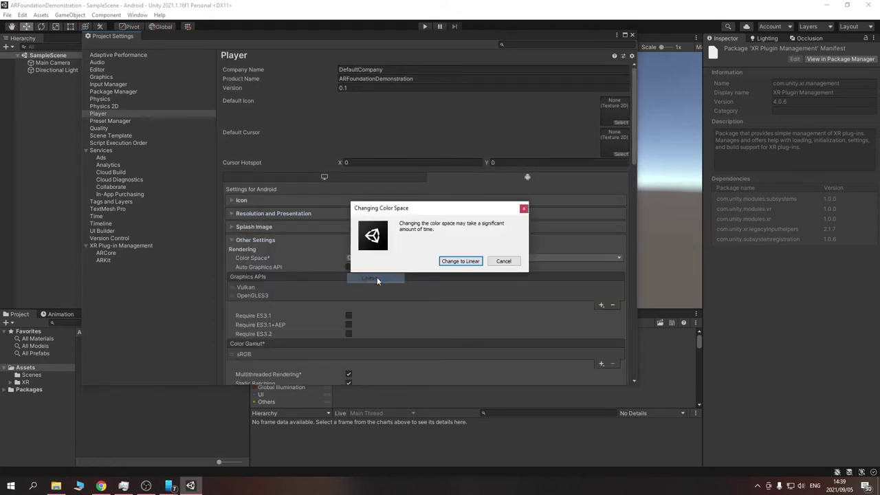
click(470, 260)
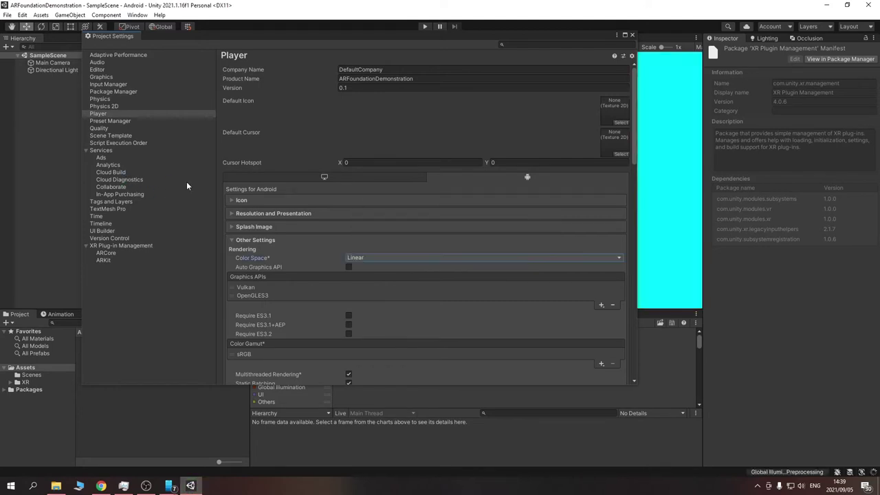
- Select Vulkan in the Graphics APIs list for removal
scroll(384, 172, down, 3)
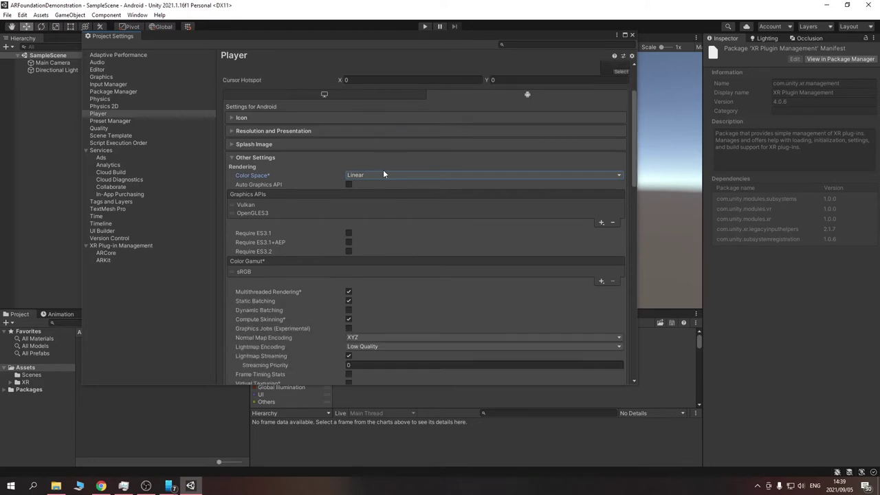
click(286, 205)
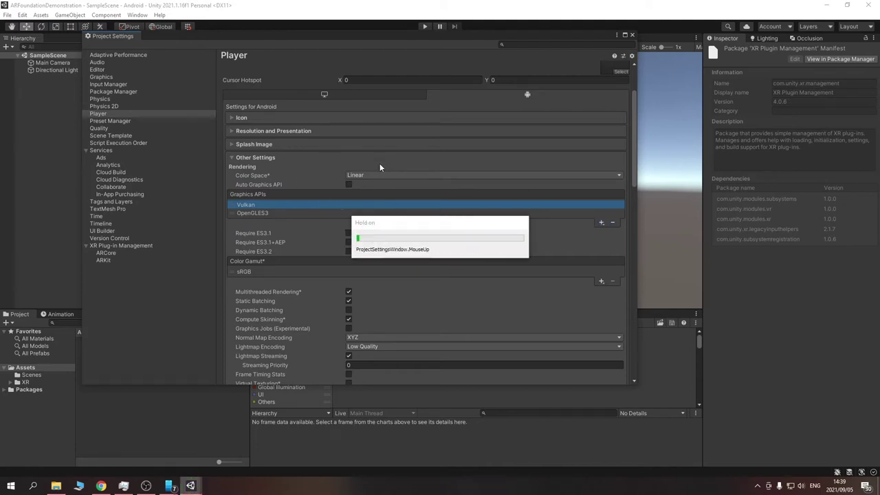
scroll(362, 230, down, 10)
scroll(362, 229, down, 2)
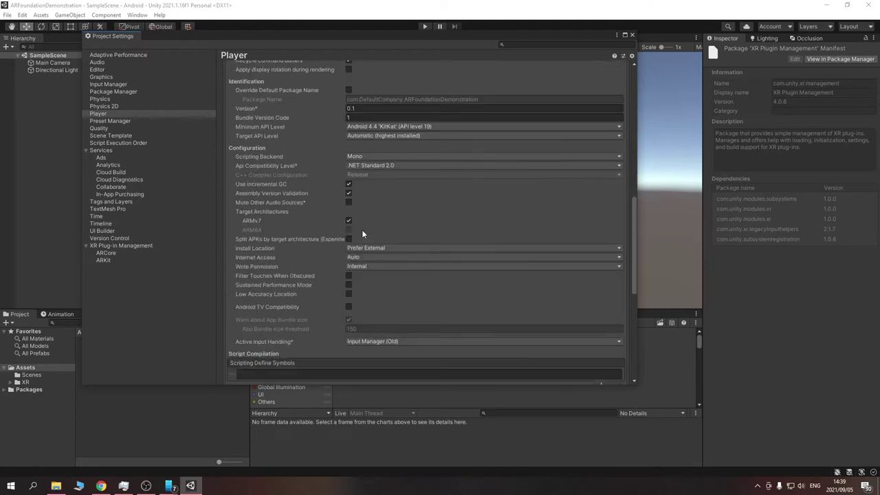
scroll(362, 229, up, 4)
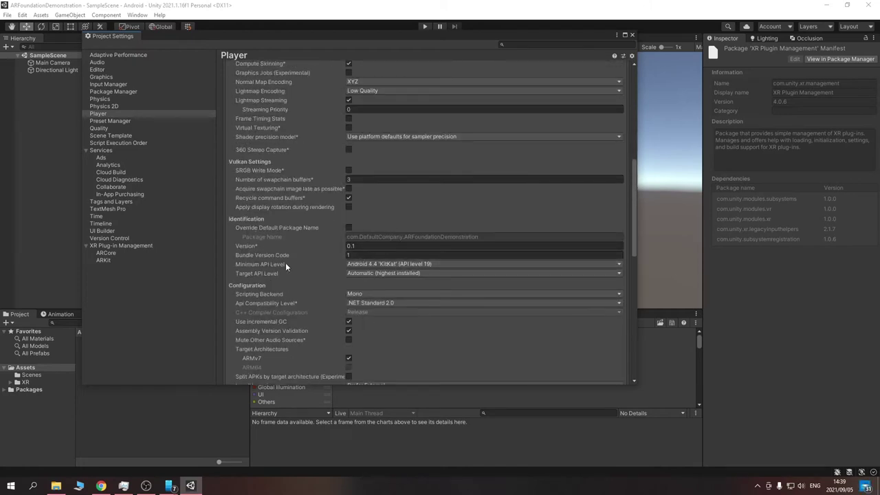
- Set Minimum API Level to Android 7.0 (API level 24) and scripting backend to IL2CPP
click(434, 264)
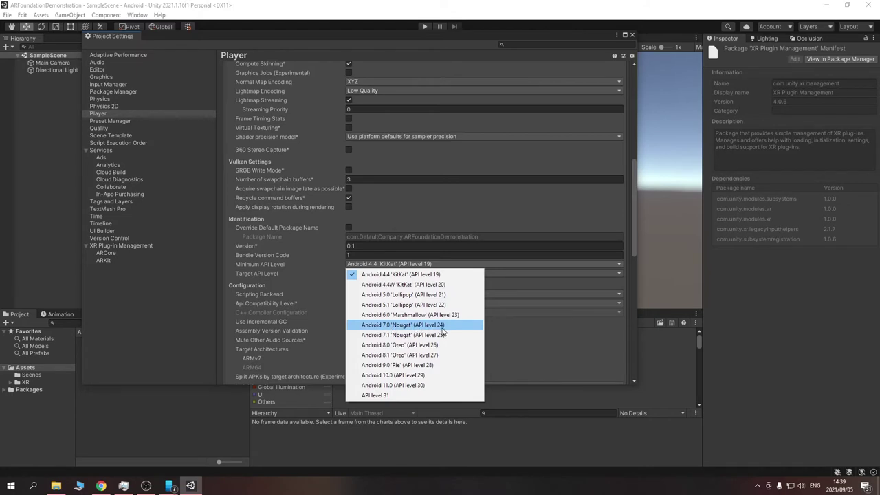
click(394, 327)
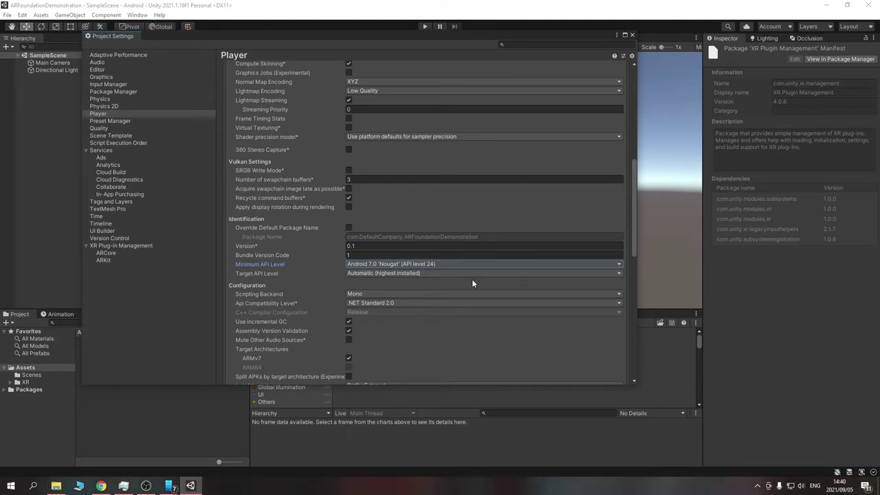
scroll(431, 273, down, 1)
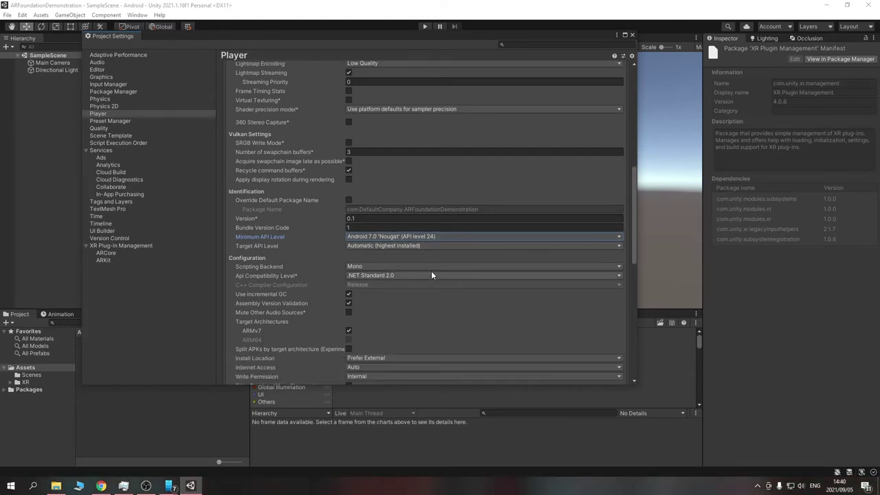
click(366, 270)
click(375, 288)
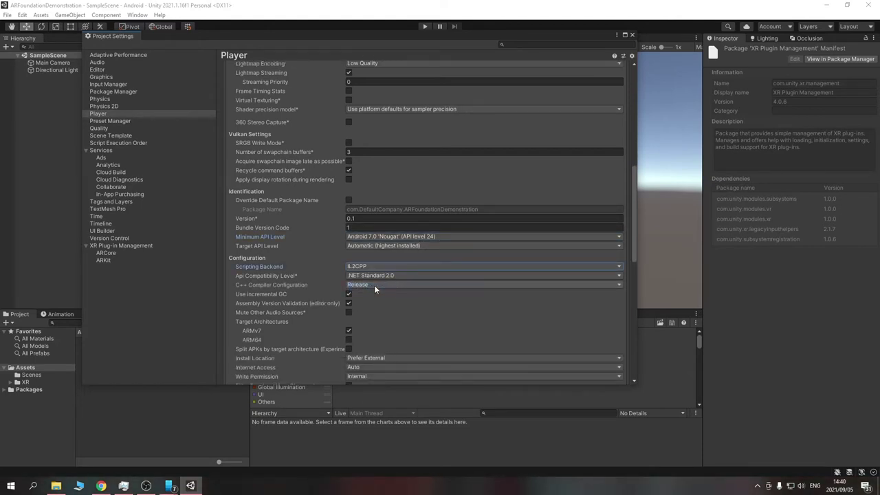
- Set API compatibility level to .NET 4.x and enable the ARM64 target architecture
click(372, 277)
click(378, 283)
click(414, 277)
click(369, 282)
scroll(367, 275, down, 2)
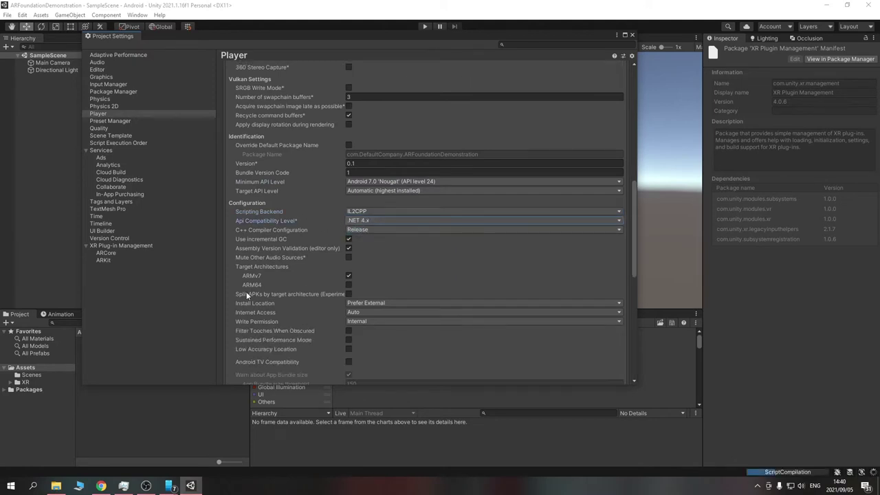
click(348, 284)
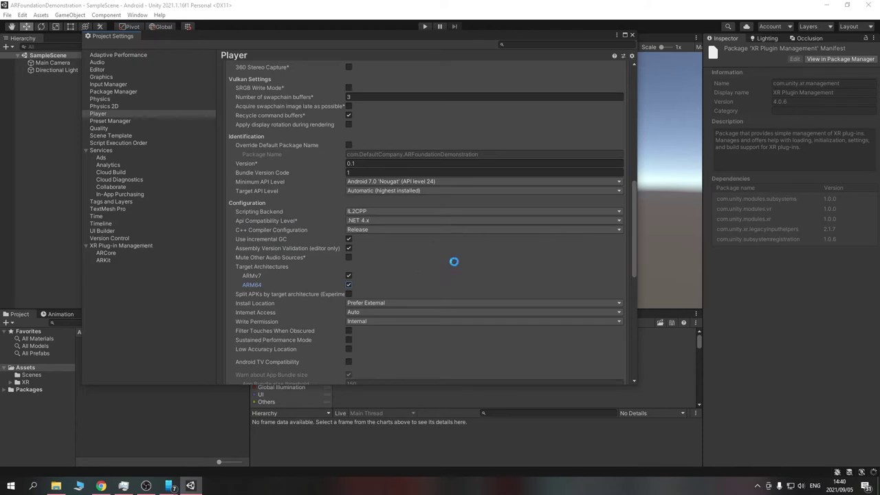
scroll(419, 247, down, 5)
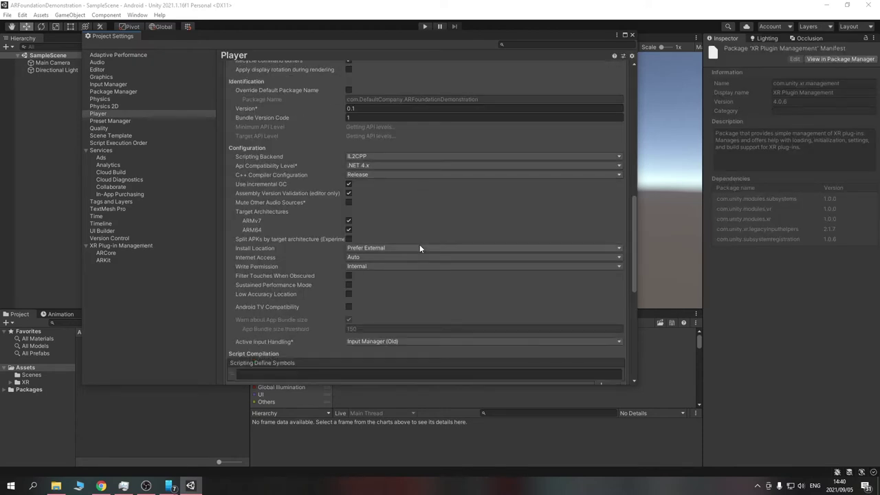
scroll(424, 246, down, 12)
scroll(428, 244, up, 14)
scroll(429, 246, up, 10)
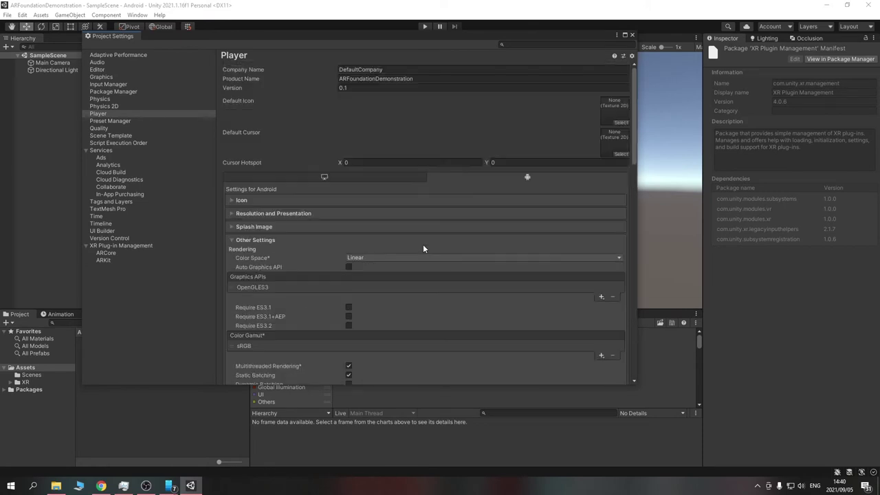
scroll(423, 247, down, 8)
scroll(392, 227, up, 5)
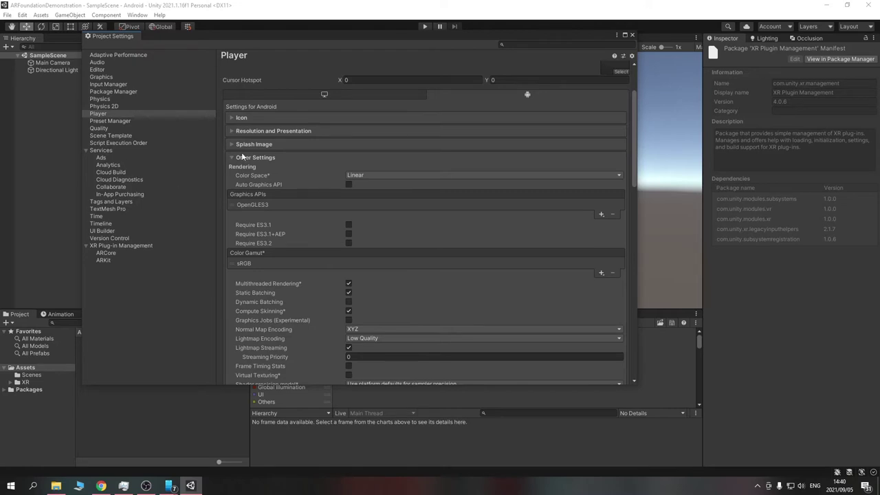
- Enable ARCore as the Android plug-in provider in XR Plug-in Management and view its settings
click(114, 246)
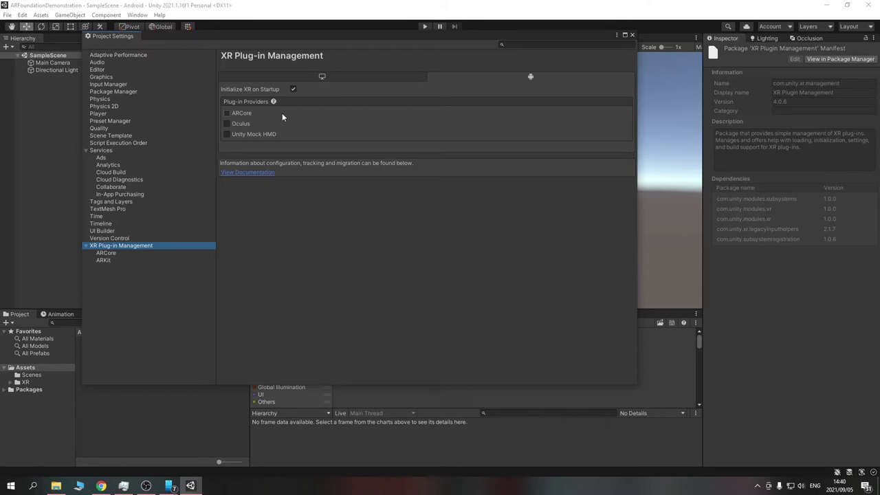
click(227, 112)
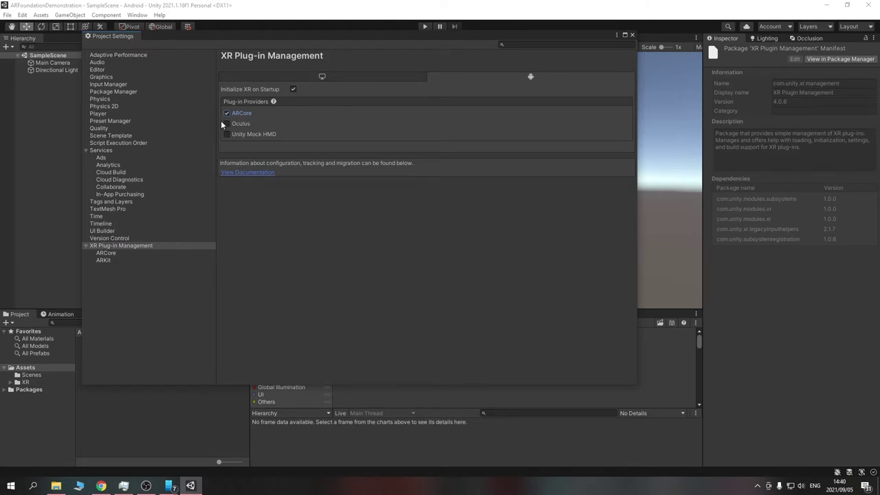
click(110, 253)
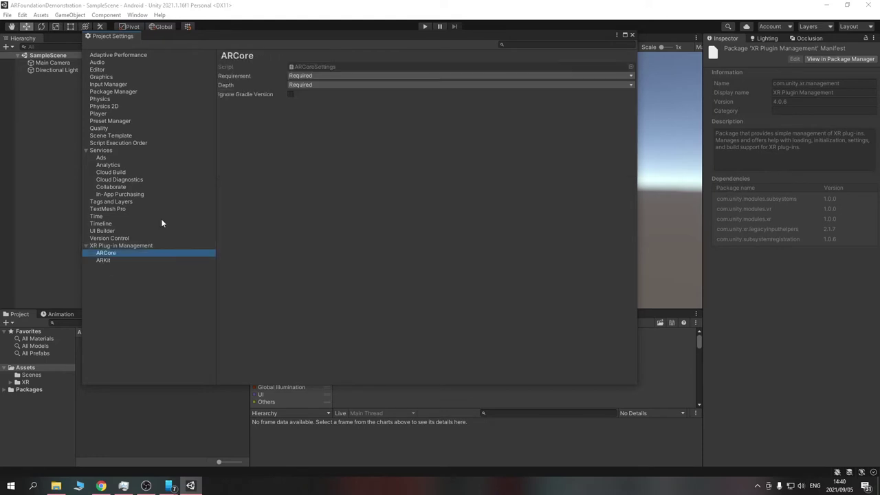
- Set ARCore's Requirement and Depth to Optional
click(323, 76)
click(336, 96)
click(335, 85)
click(333, 105)
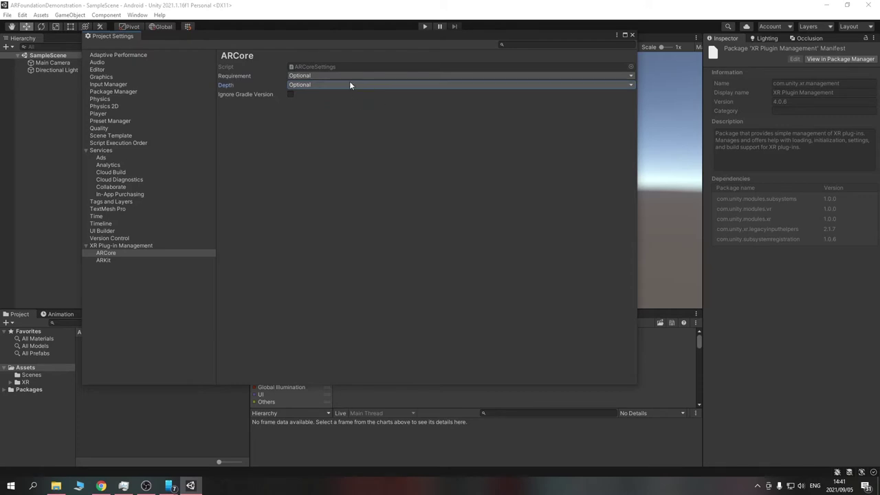
- Set ARKit's Requirement to Optional on its settings page
click(104, 260)
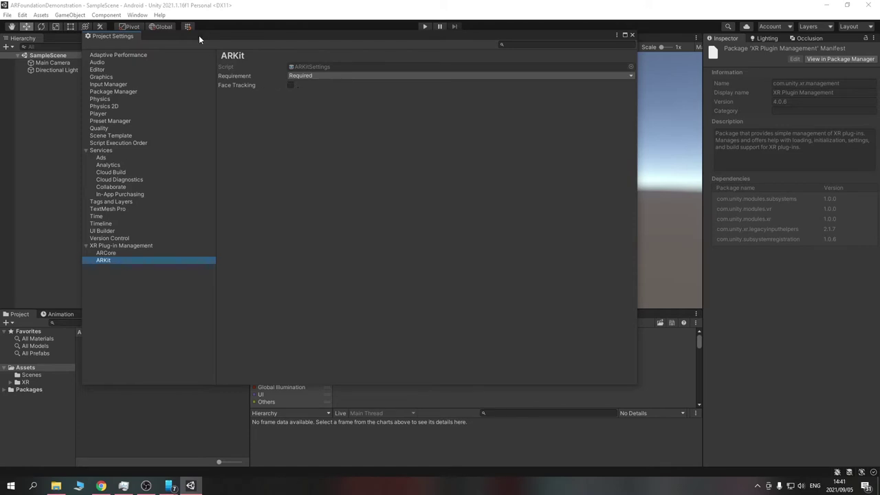
click(350, 75)
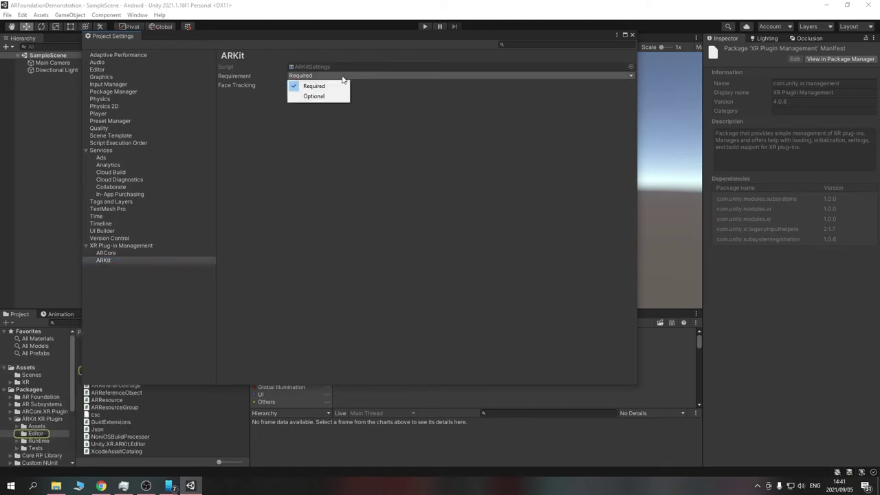
click(315, 96)
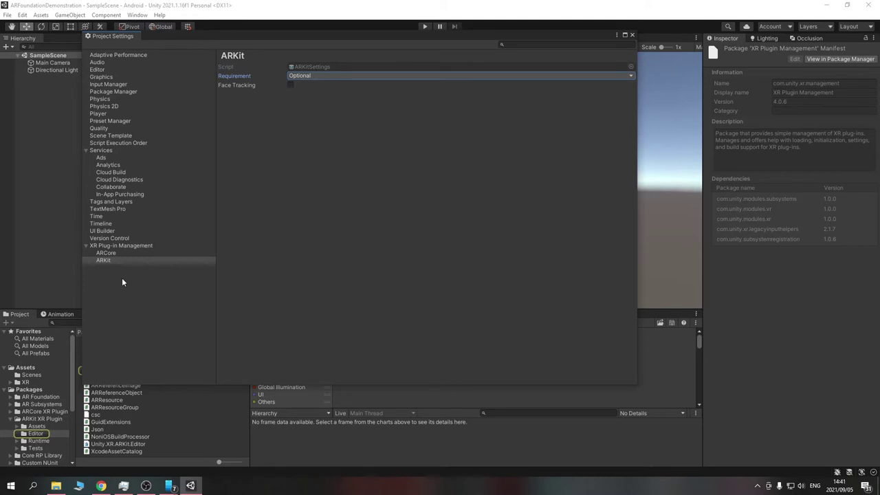